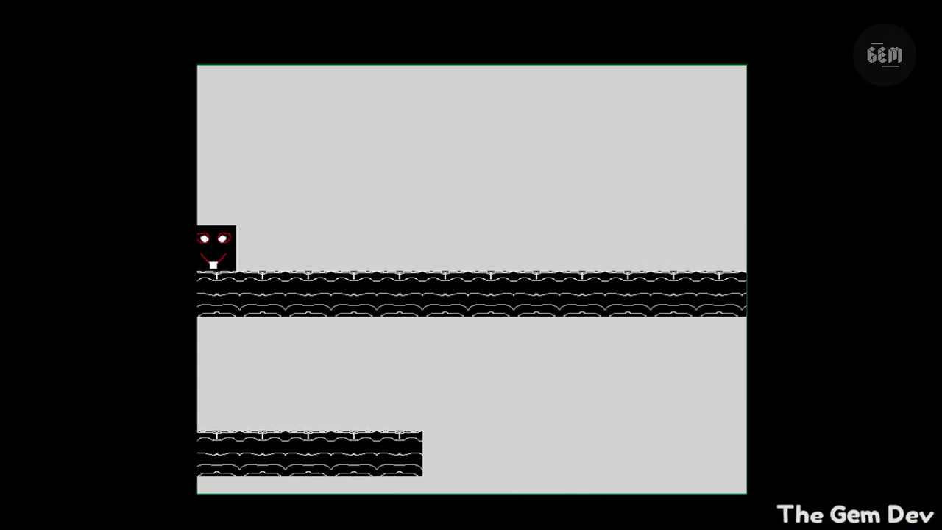
# Move the player left past the screen edge in the running preview
pyautogui.press('Left')
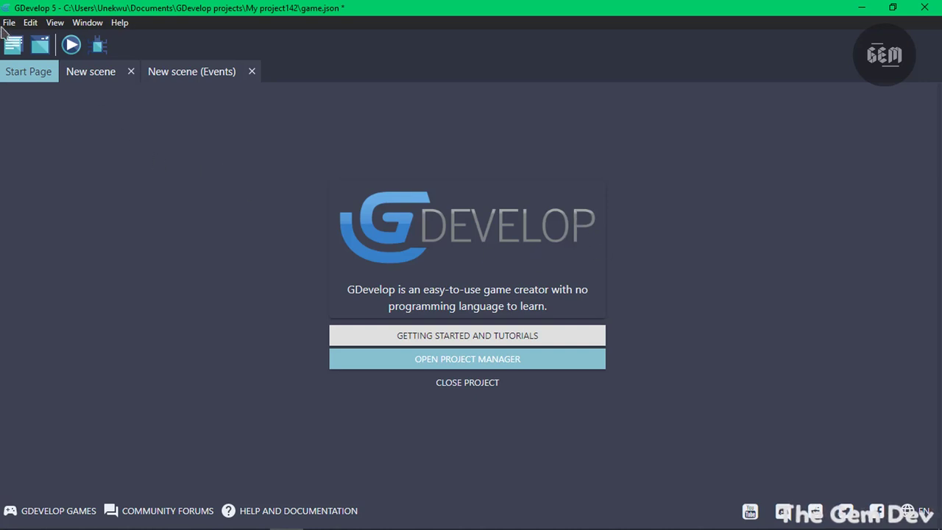
# Search the extensions for 'screen wrap' and install the Screen Wrap extension into the project
pyautogui.click(15, 47)
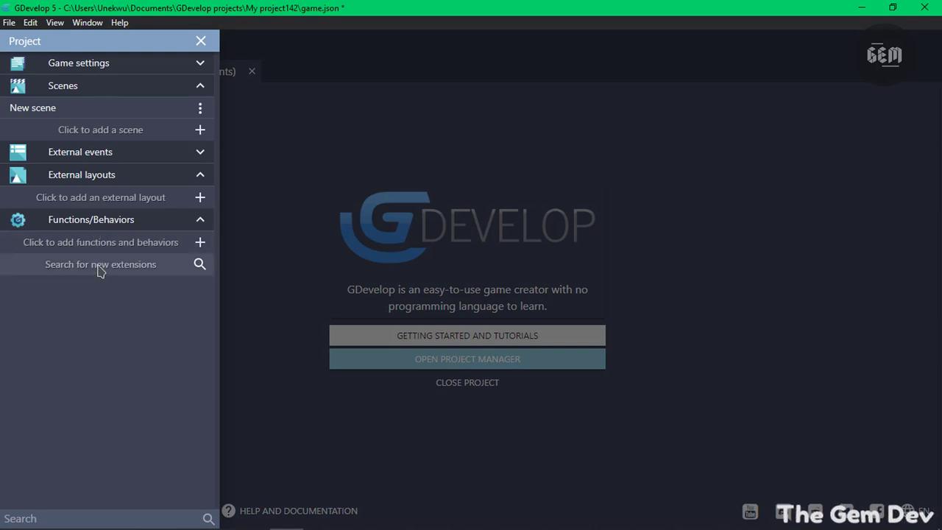
pyautogui.click(100, 266)
pyautogui.write('screen')
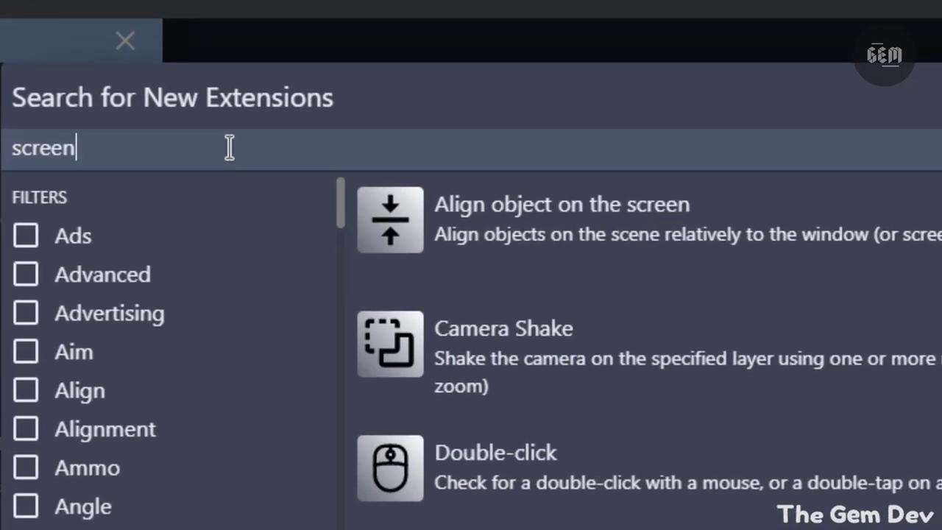
pyautogui.write(' wro')
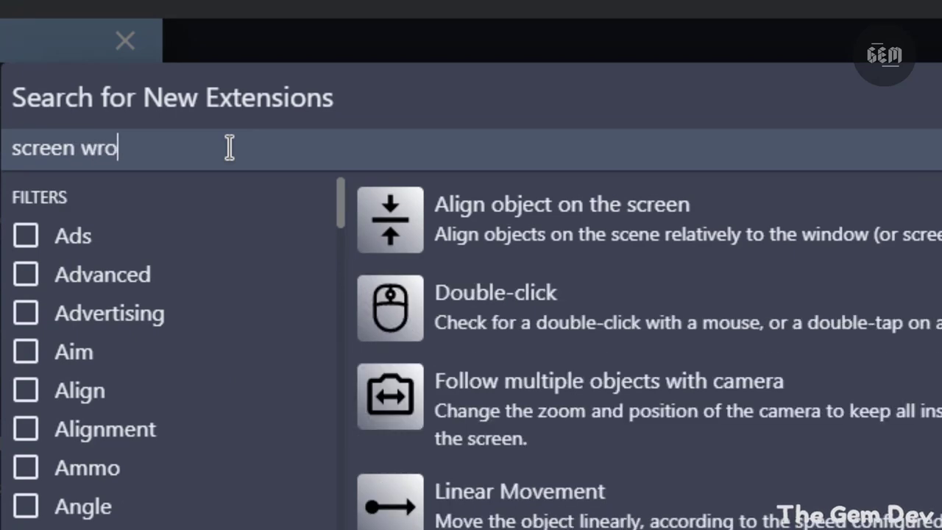
pyautogui.press('BackSpace')
pyautogui.write('ap')
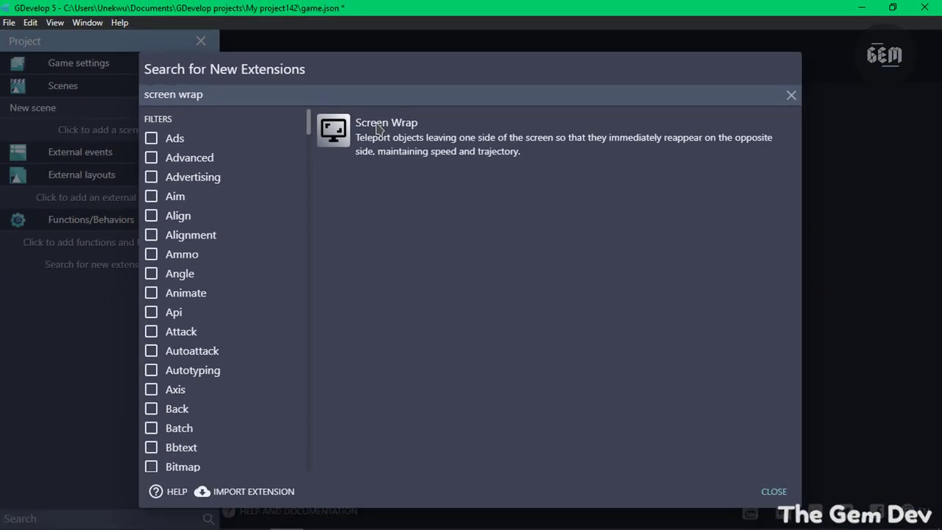
pyautogui.click(377, 128)
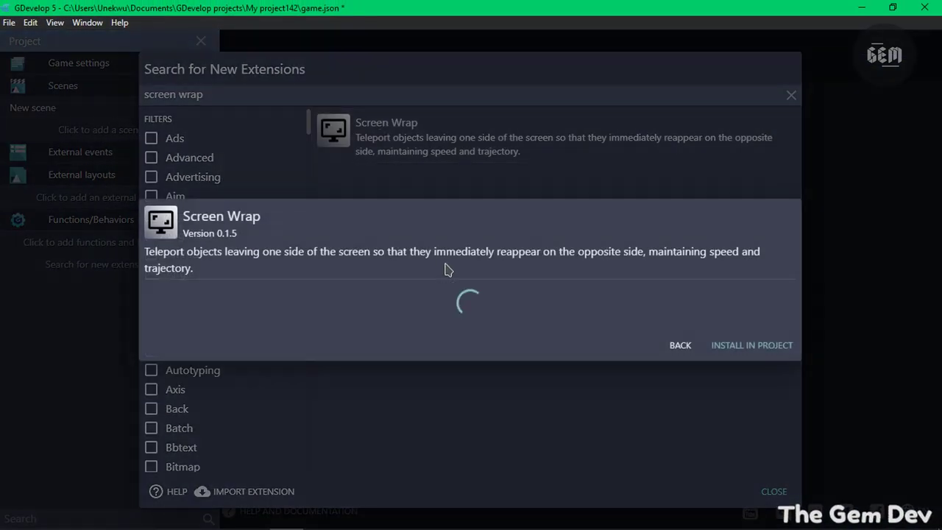
pyautogui.click(772, 346)
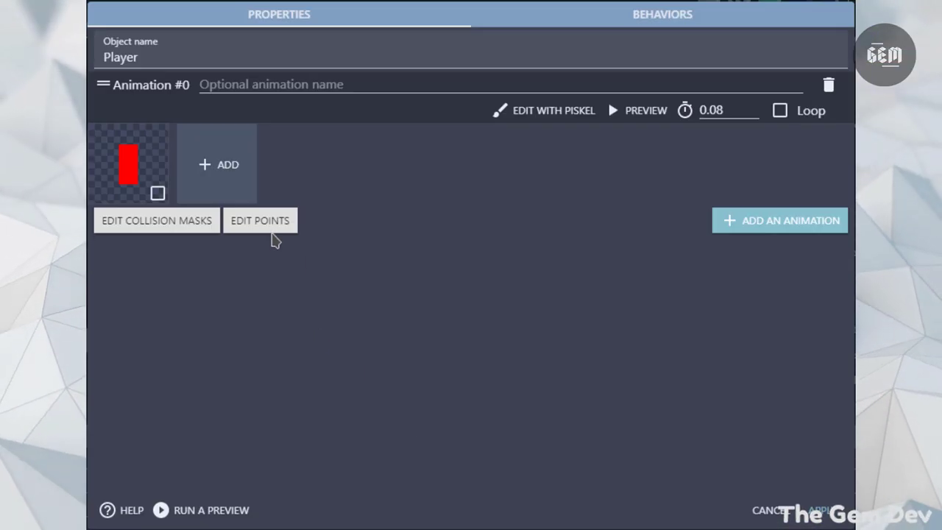
pyautogui.click(271, 229)
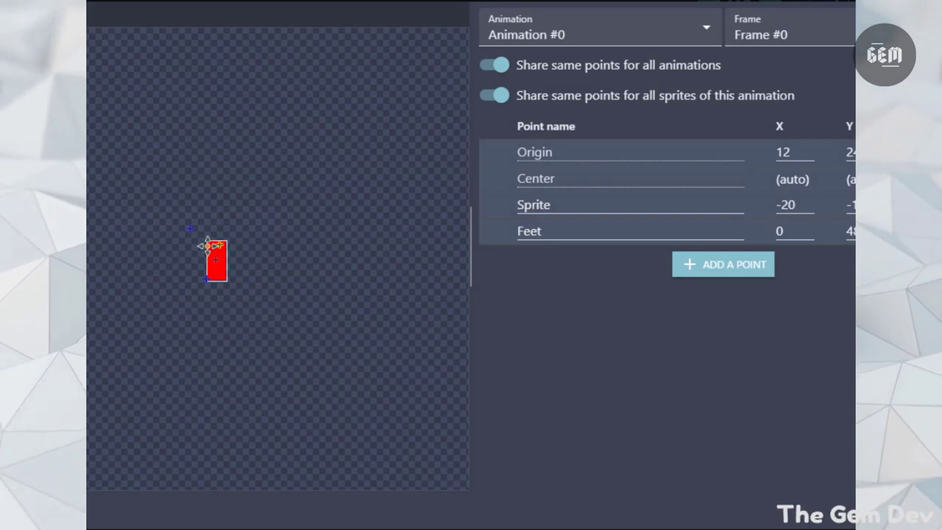
pyautogui.click(216, 258)
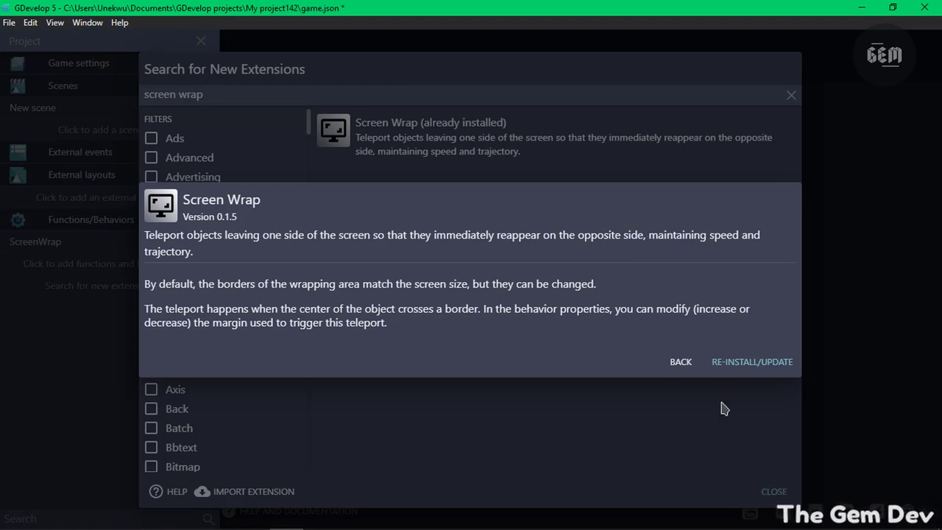
# Close the Screen Wrap details and extension search, then open New scene in the scene editor
pyautogui.click(757, 437)
pyautogui.click(774, 492)
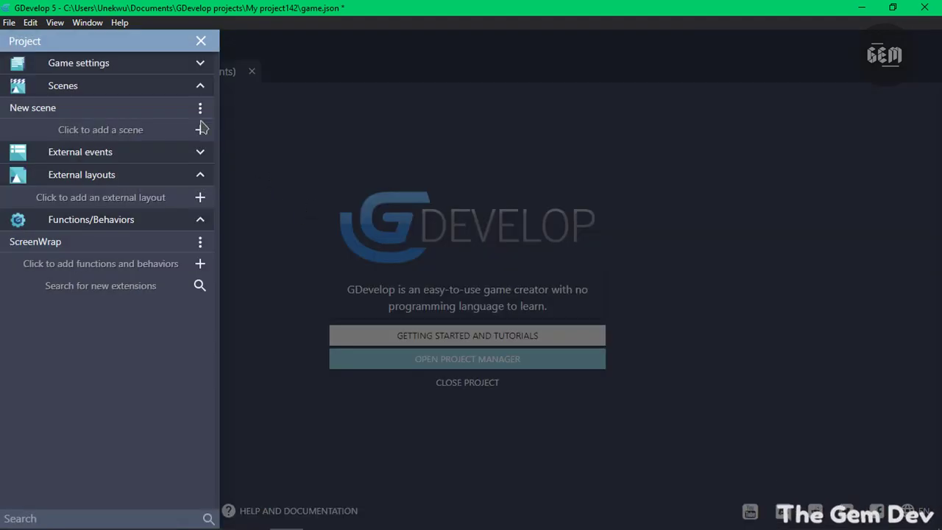
pyautogui.click(162, 111)
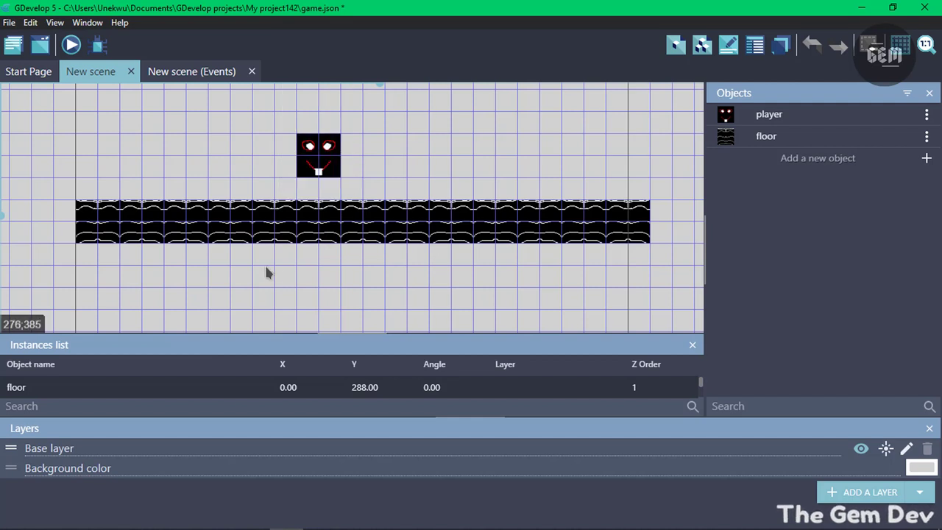
# Add the Screen Wrap behavior to the Player object alongside PlatformerObject and apply the changes
pyautogui.click(927, 115)
pyautogui.click(920, 138)
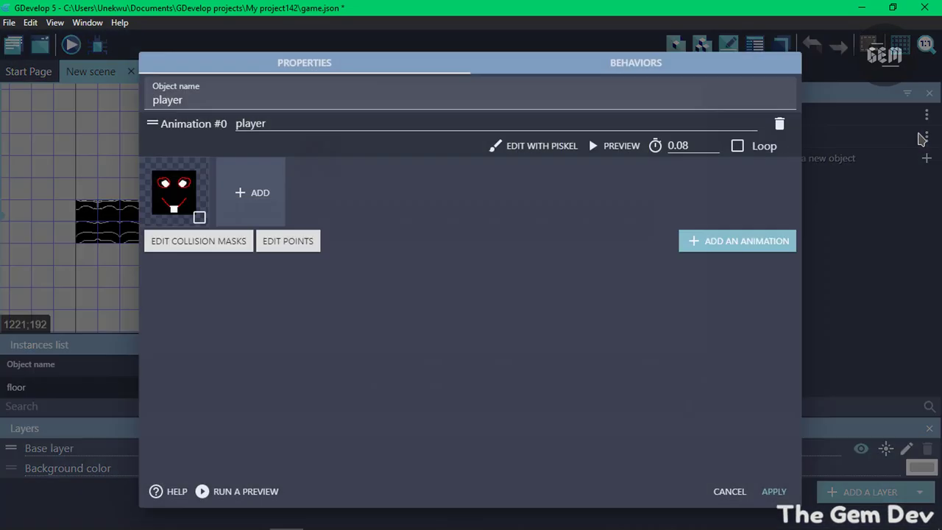
pyautogui.click(679, 70)
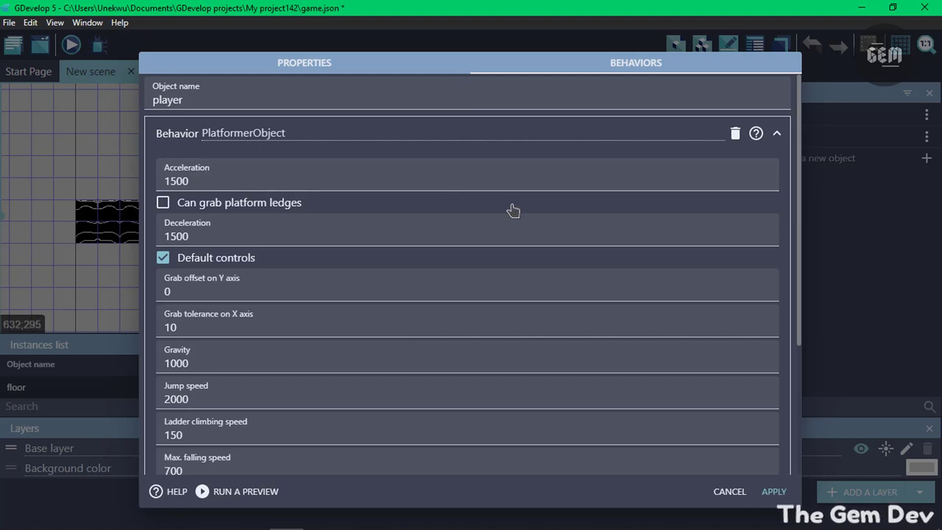
pyautogui.click(777, 133)
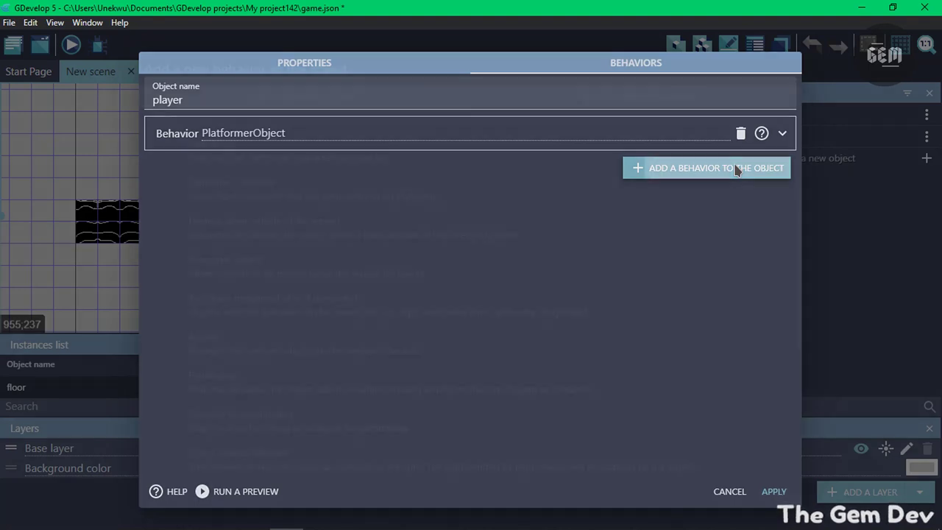
pyautogui.click(732, 167)
pyautogui.moveTo(786, 211); pyautogui.dragTo(793, 341)
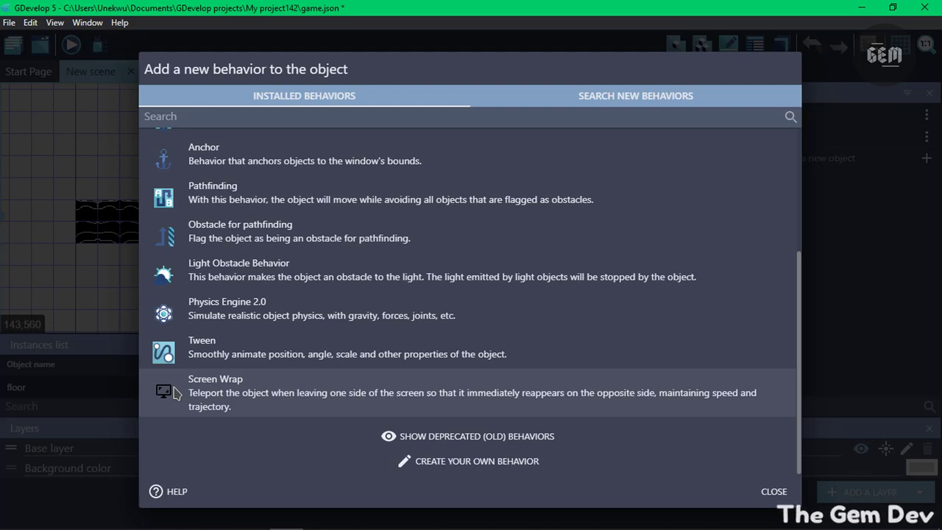
pyautogui.click(177, 394)
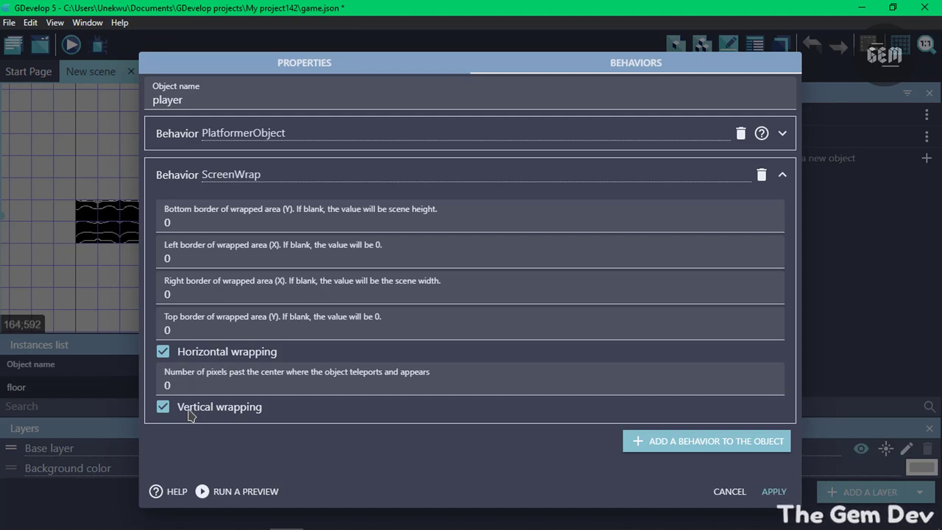
pyautogui.click(773, 491)
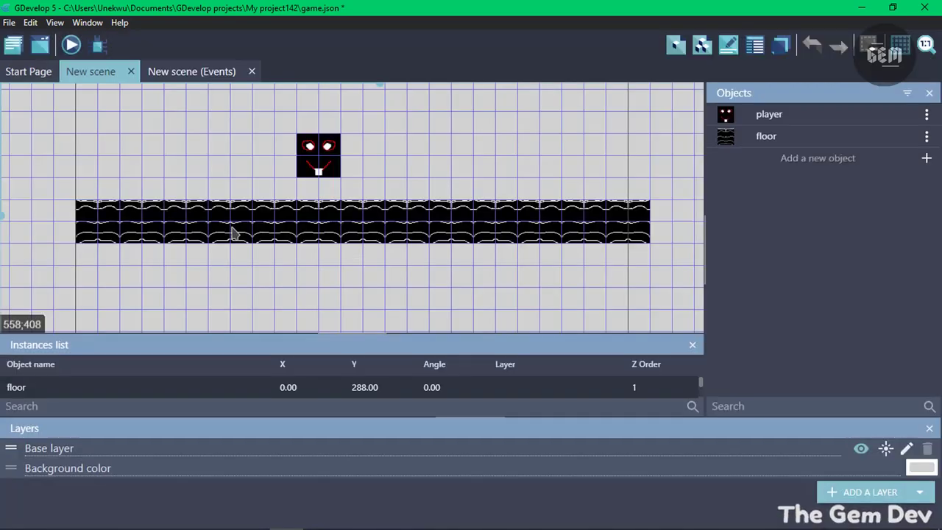
# Launch the preview and move the player left and right across the edges, jumping between floors
pyautogui.click(73, 47)
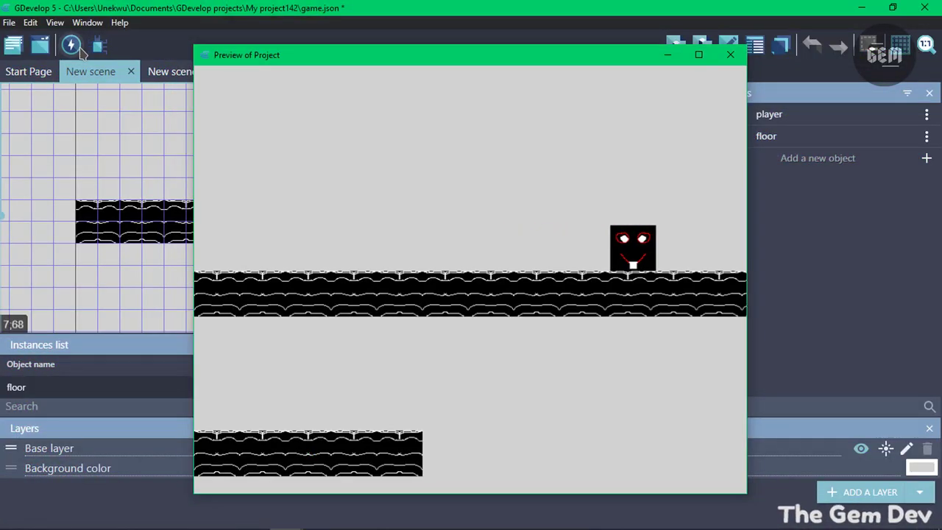
pyautogui.press('Right')
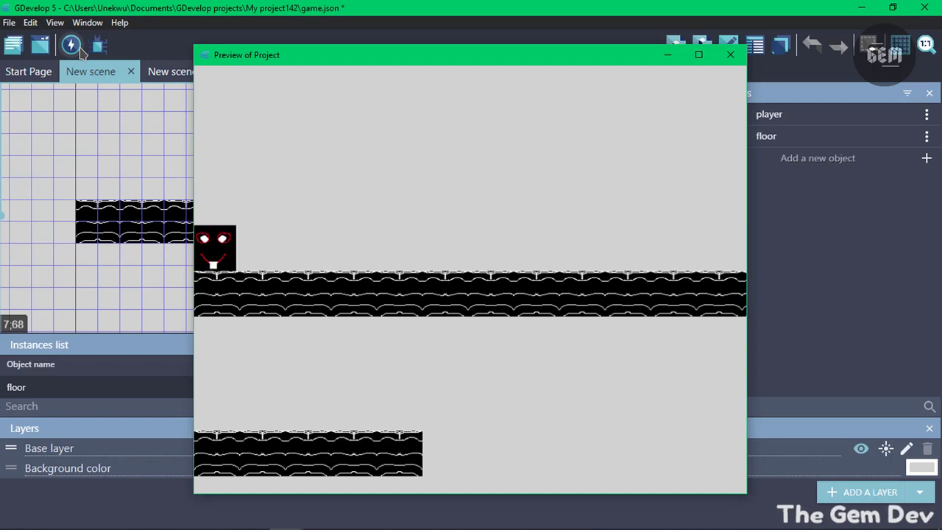
pyautogui.press('Left')
pyautogui.press('Right')
pyautogui.press('Left')
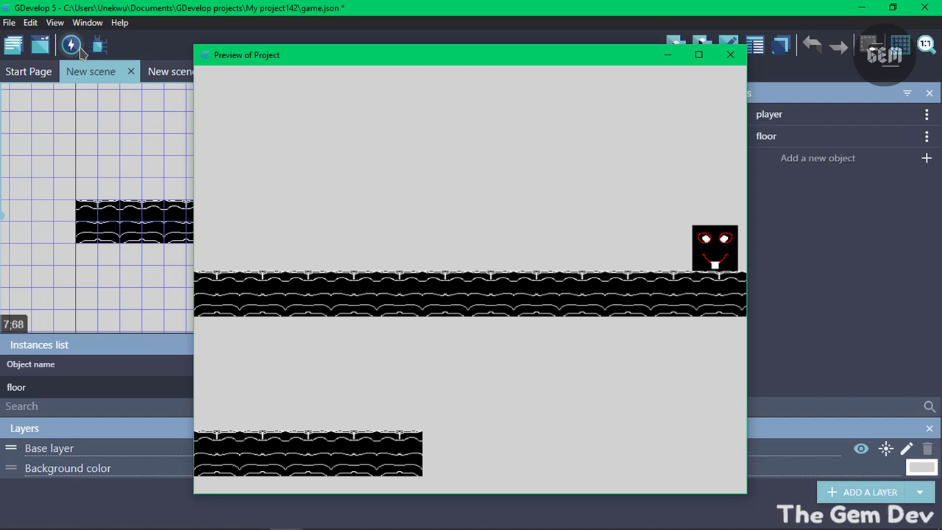
pyautogui.press('Left')
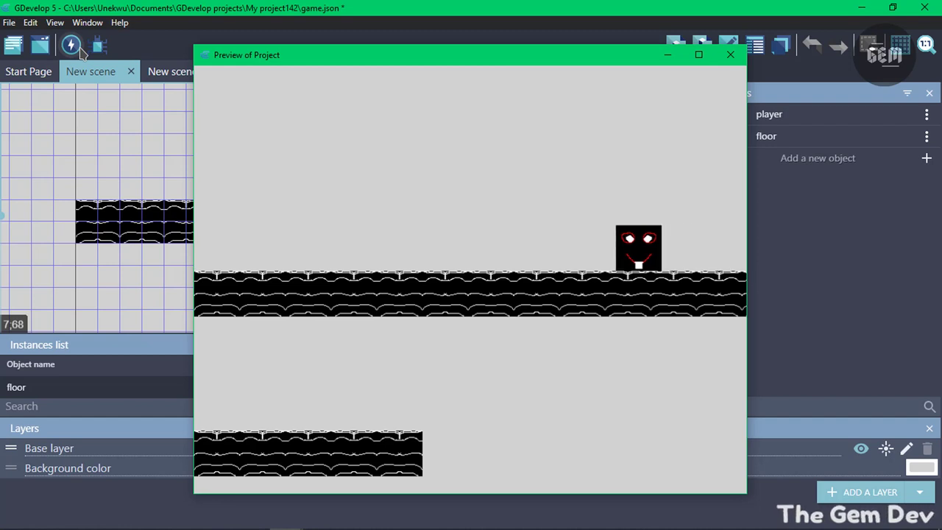
pyautogui.press('Left')
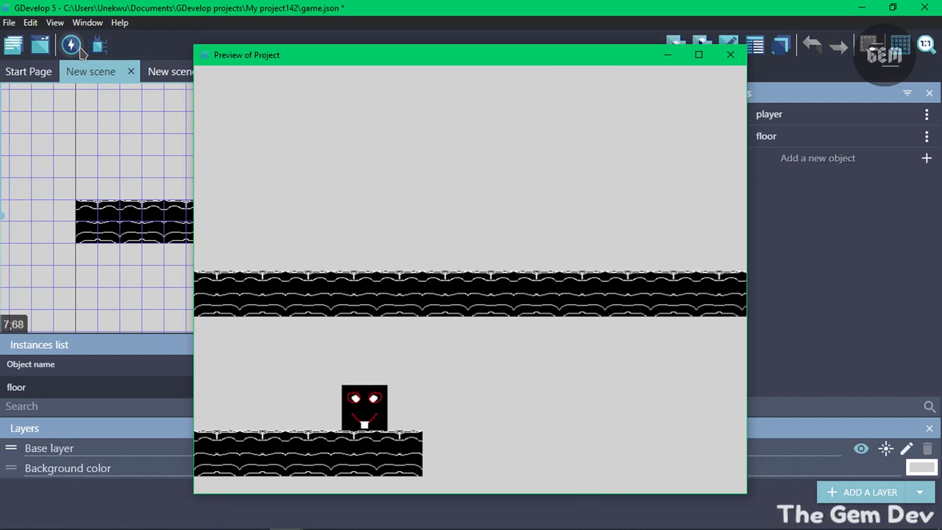
pyautogui.press('Right')
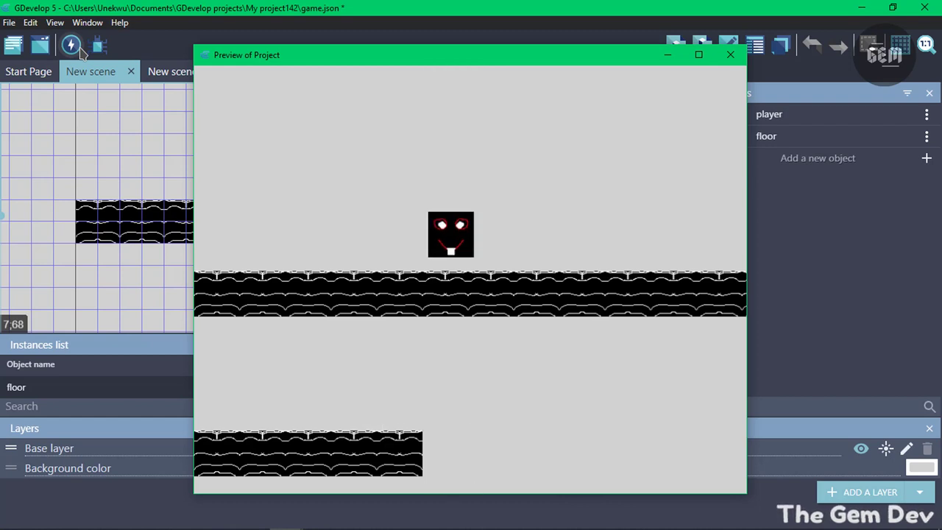
pyautogui.press('Left')
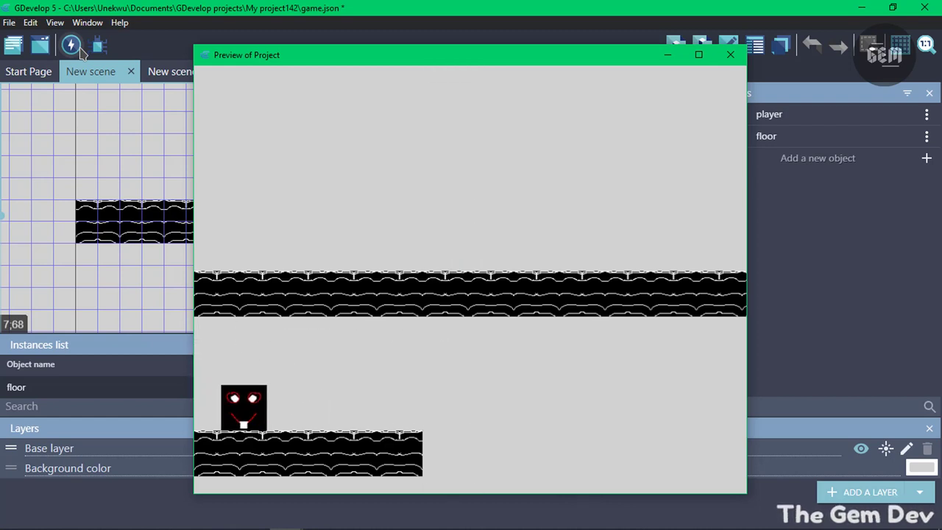
pyautogui.press('space')
pyautogui.press('Right')
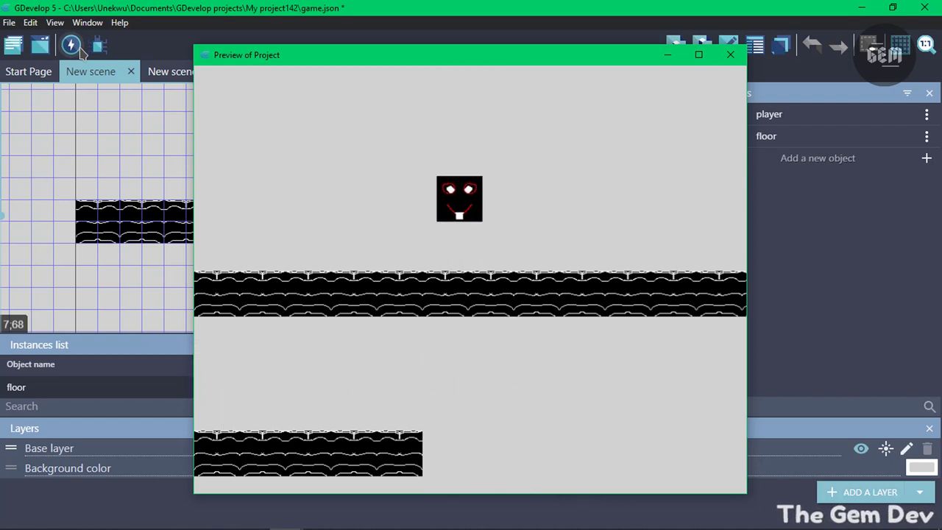
pyautogui.press('space')
pyautogui.press('Left')
pyautogui.press('Right')
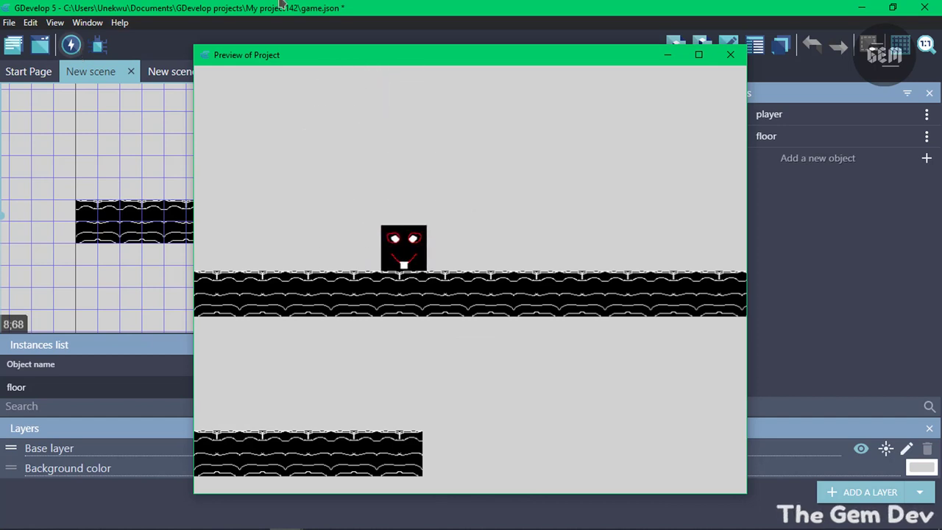
# Maximize the preview and walk the player off the right edge so it wraps to the left
pyautogui.click(698, 55)
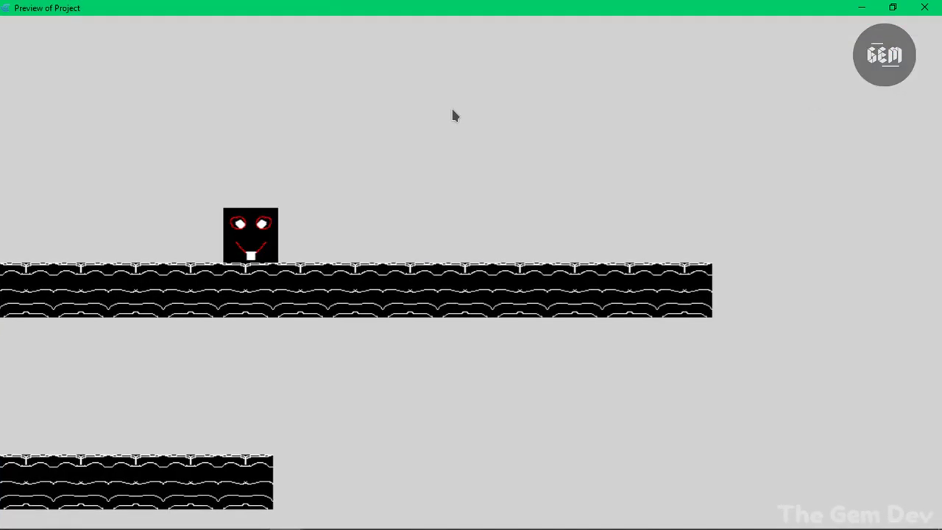
pyautogui.press('Right')
pyautogui.press('Left')
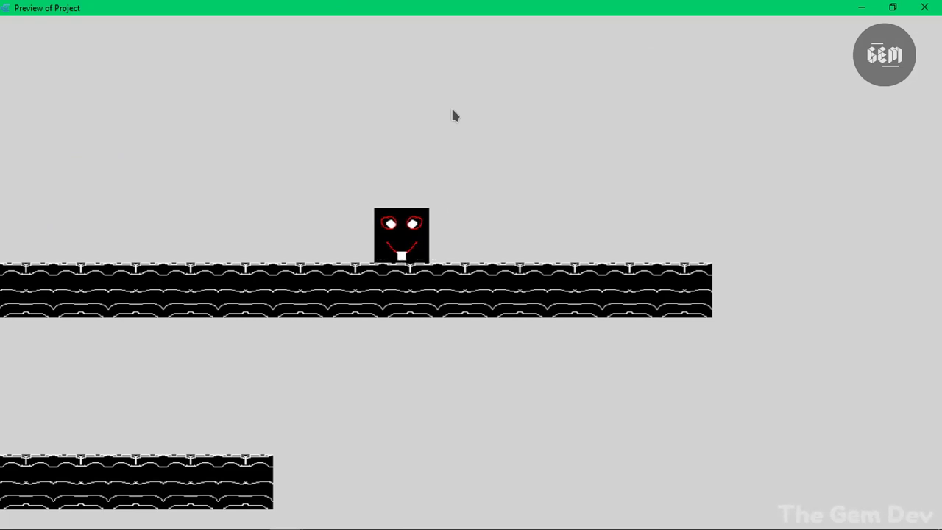
pyautogui.press('Right')
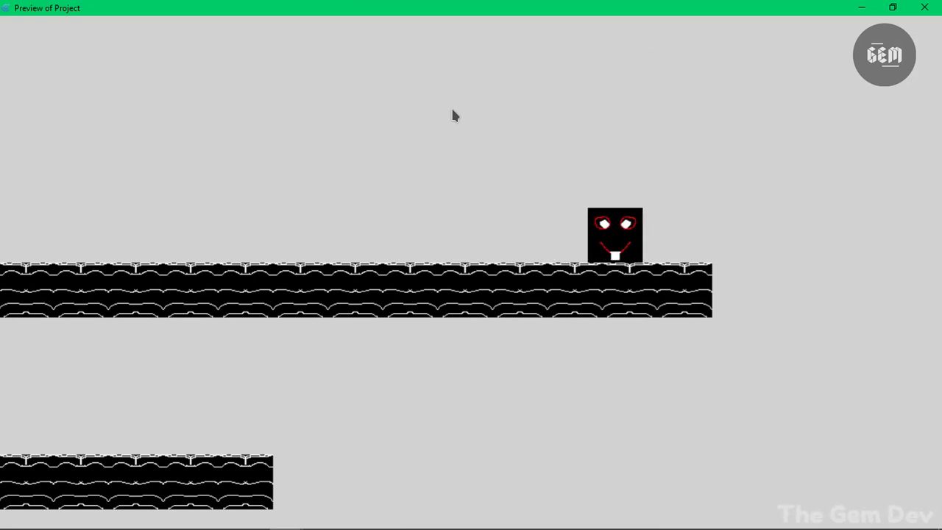
pyautogui.press('Right')
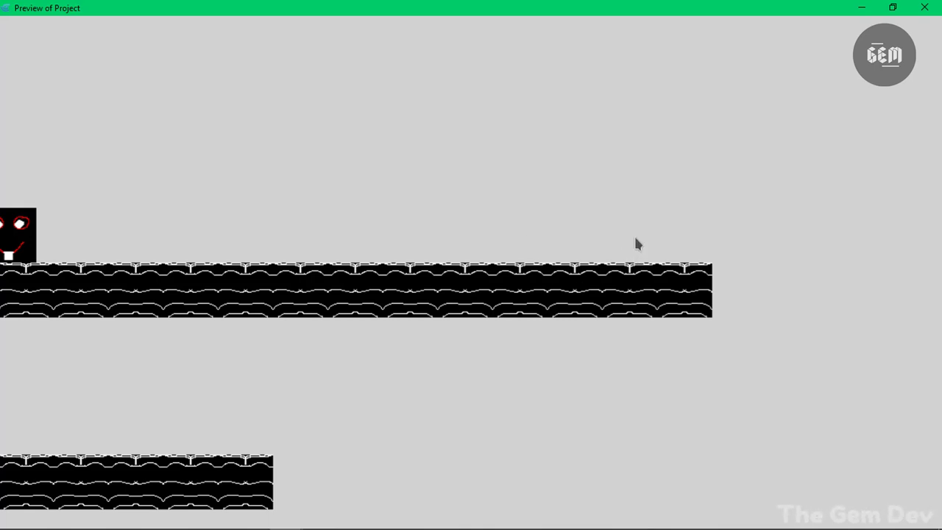
pyautogui.press('Right')
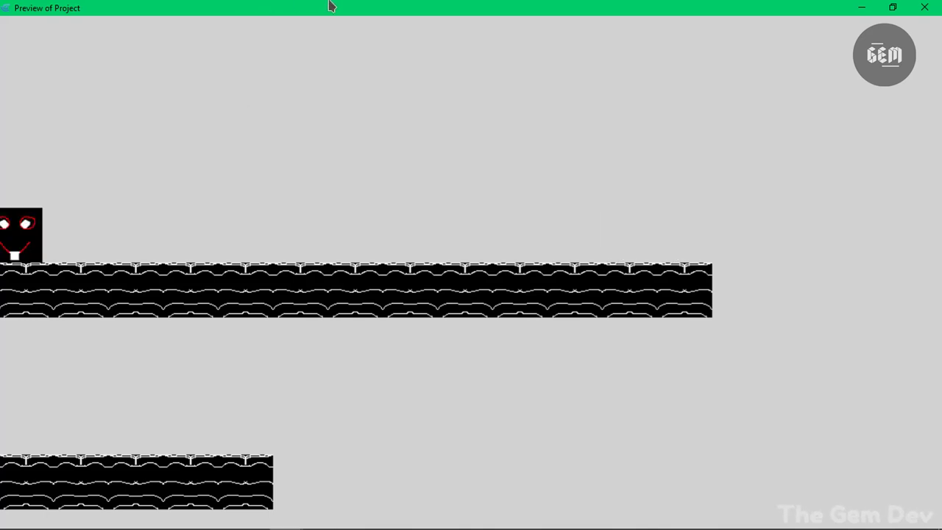
# Shrink the preview window and set the Player's ScreenWrap Right border to 900
pyautogui.moveTo(326, 7); pyautogui.dragTo(183, 105)
pyautogui.click(926, 114)
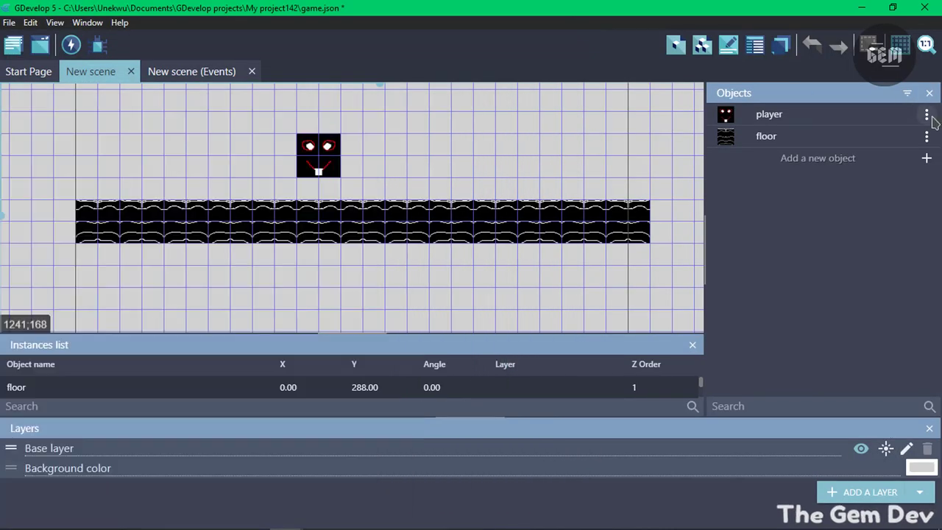
pyautogui.click(875, 138)
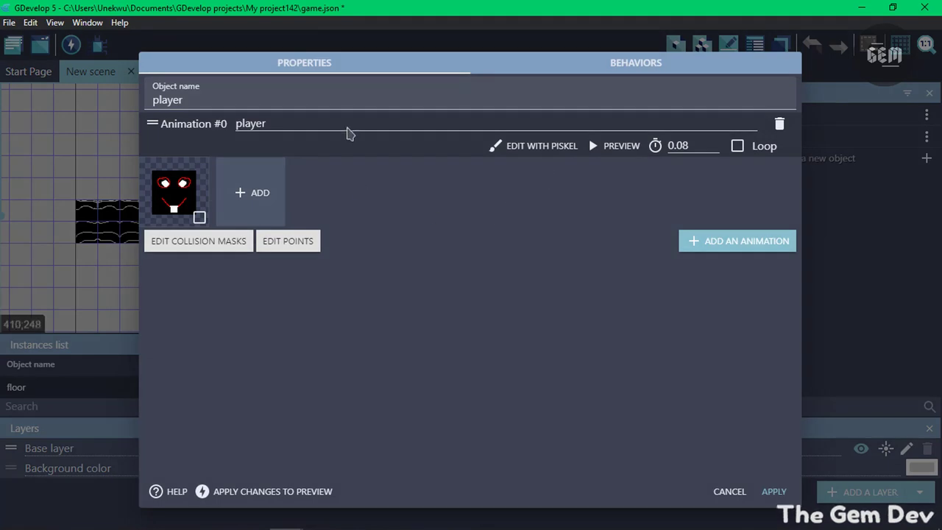
pyautogui.click(608, 67)
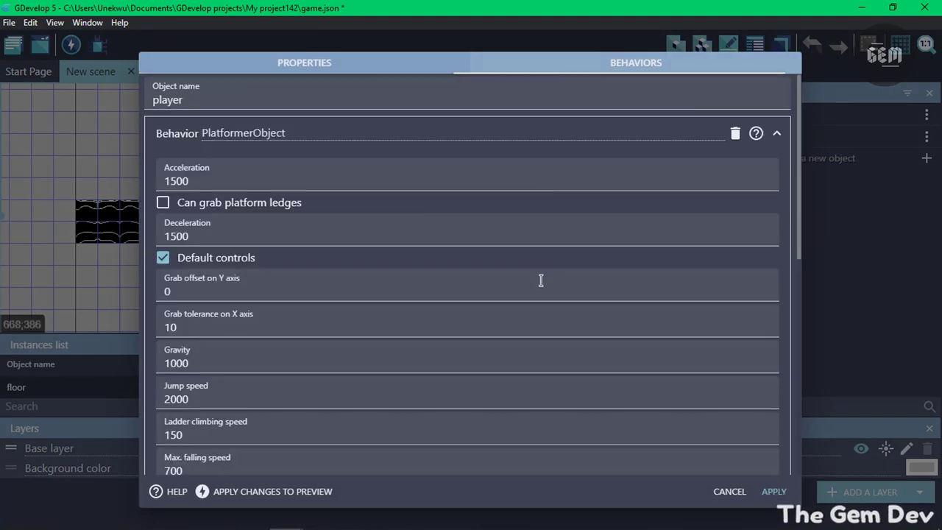
pyautogui.click(777, 135)
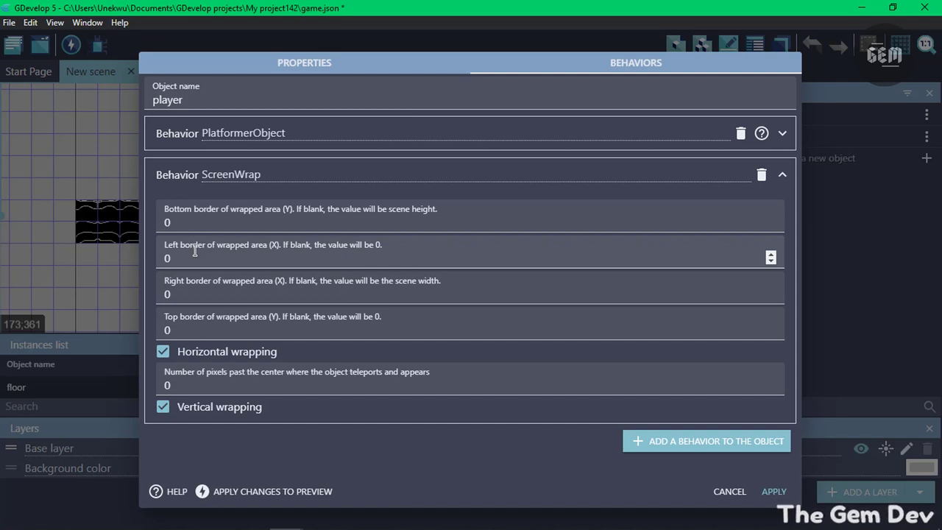
pyautogui.doubleClick(211, 294)
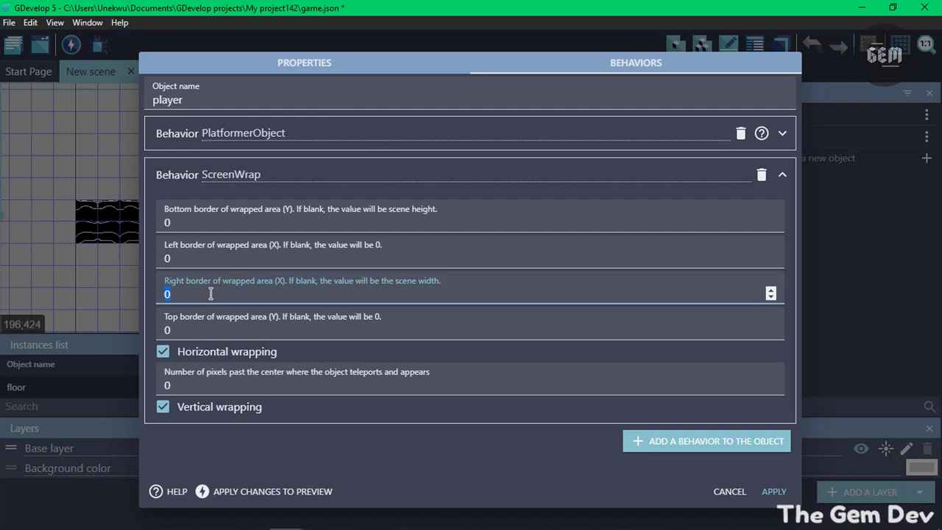
pyautogui.write('900')
pyautogui.click(773, 492)
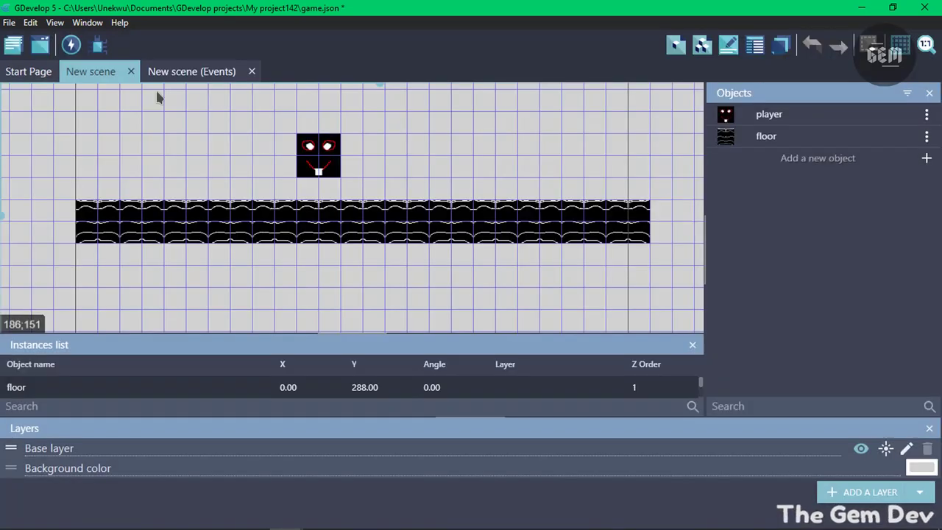
# Launch another preview in a new maximized window and walk the player right past the 900 border
pyautogui.rightClick(69, 45)
pyautogui.click(85, 66)
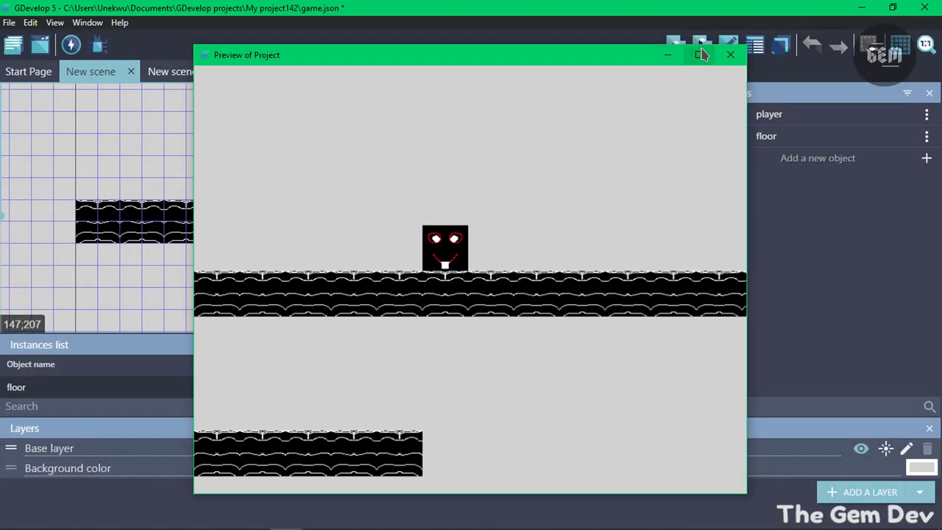
pyautogui.click(699, 54)
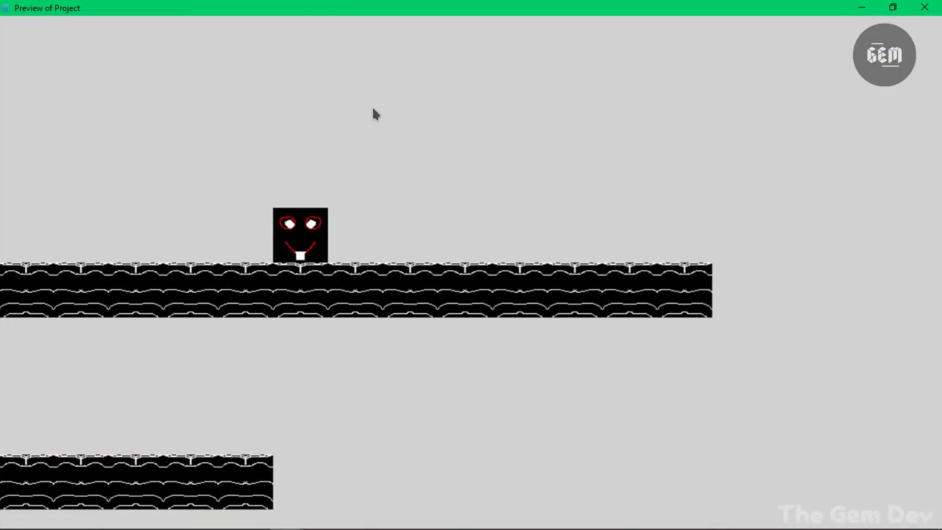
pyautogui.press('Right')
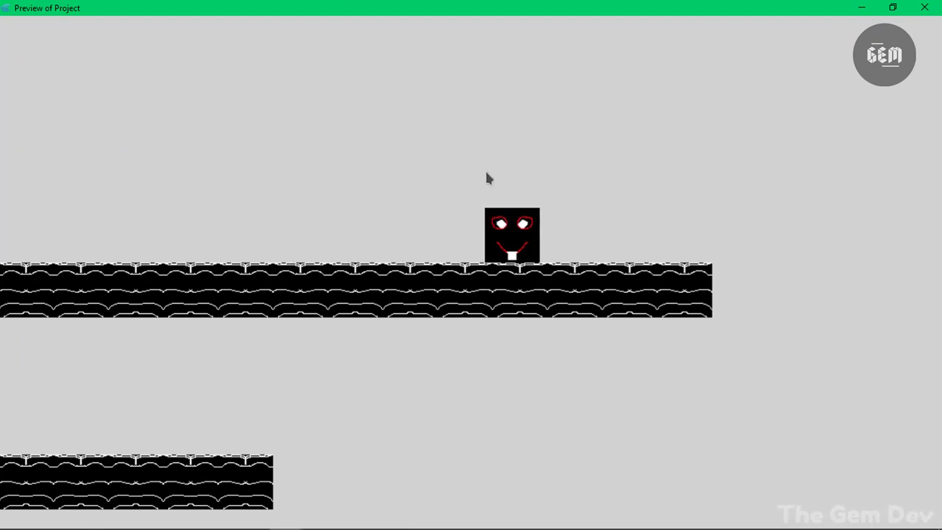
pyautogui.press('Right')
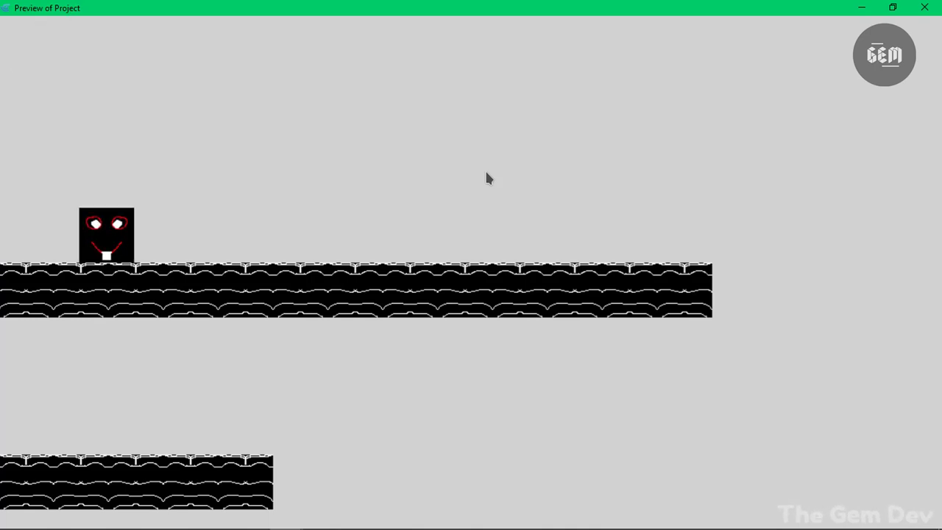
pyautogui.press('Right')
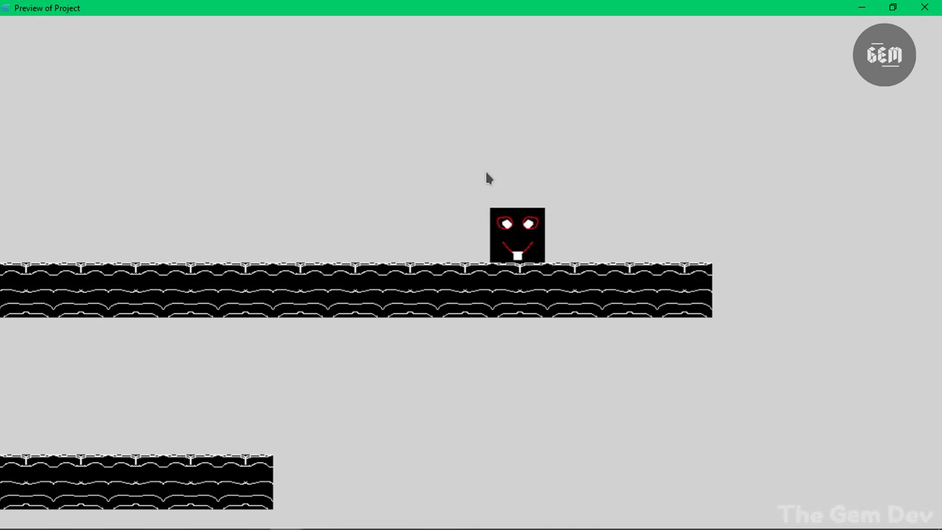
pyautogui.press('Right')
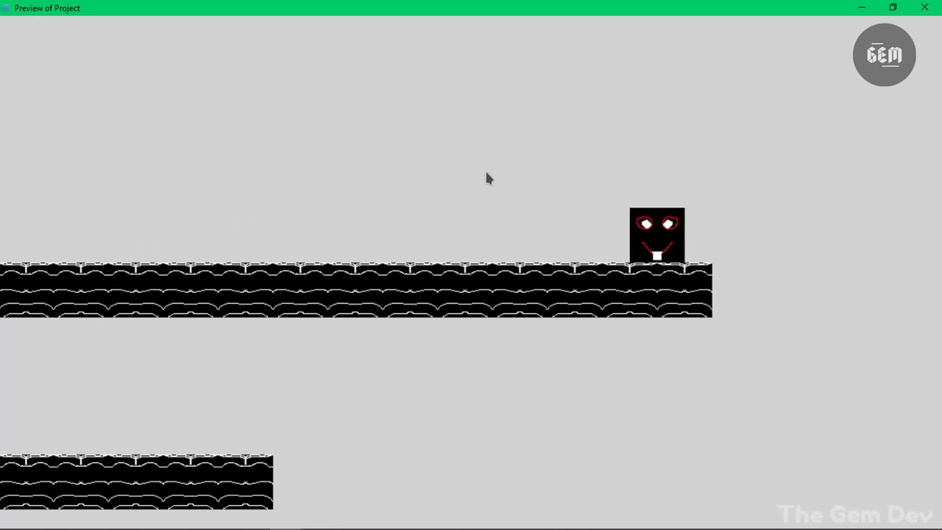